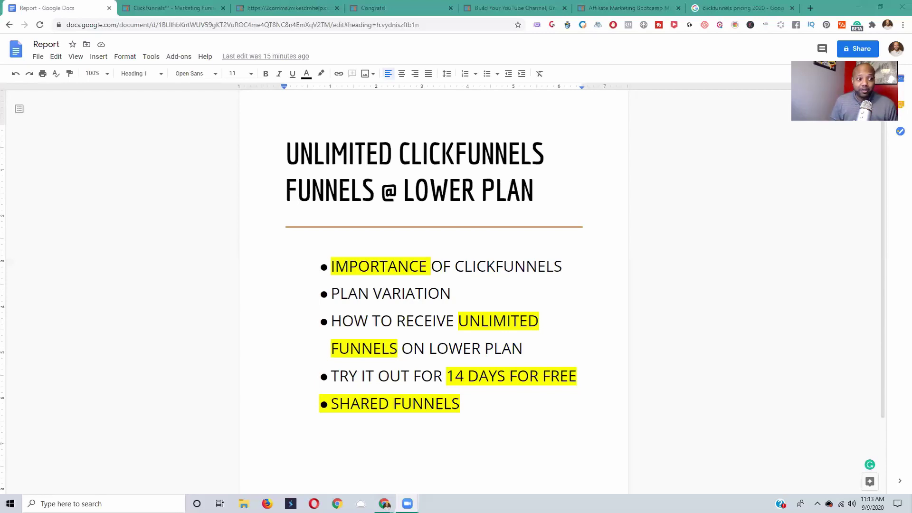
- Switch to the ClickFunnels All Funnels dashboard showing the $97/month plan at 14 of 20 funnels
left_click(189, 8)
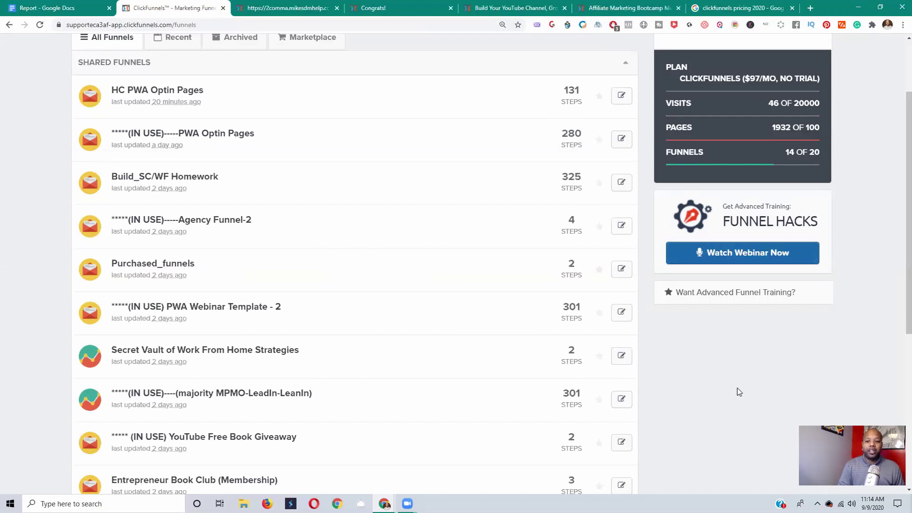
left_click(747, 11)
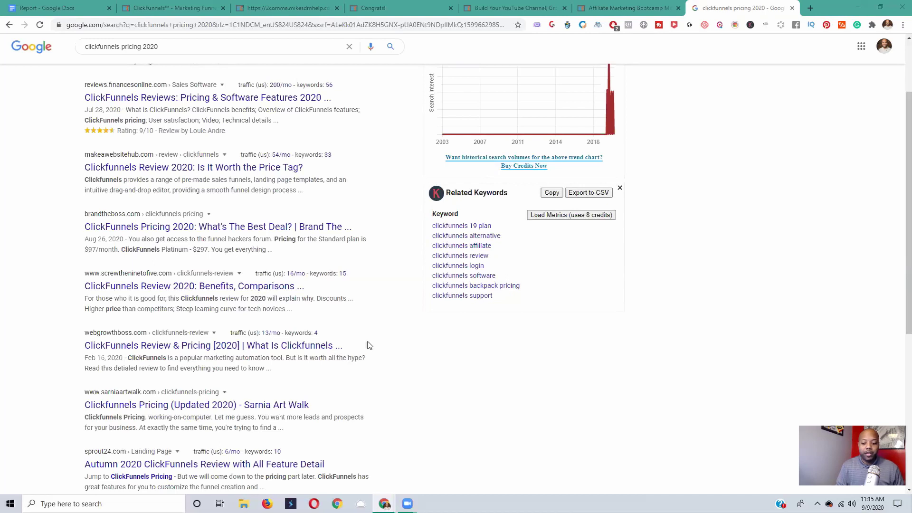
scroll(338, 299, "down", 6)
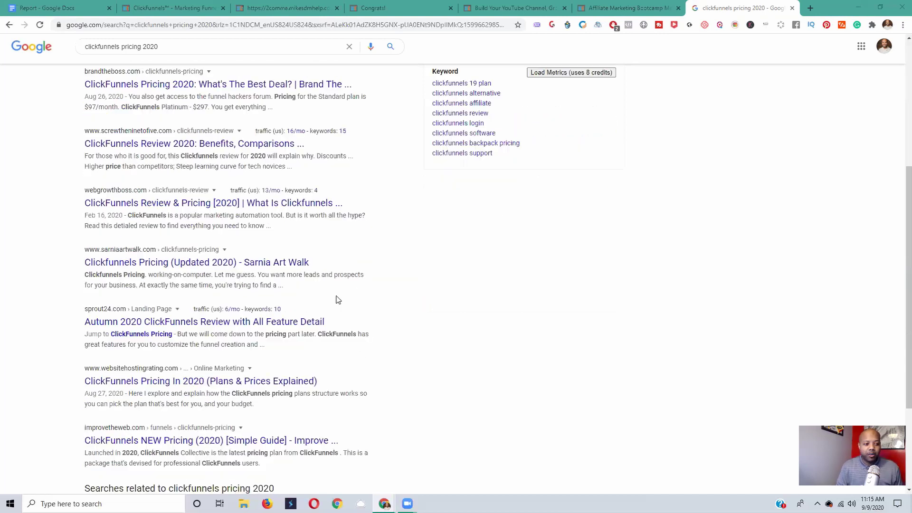
scroll(337, 299, "up", 6)
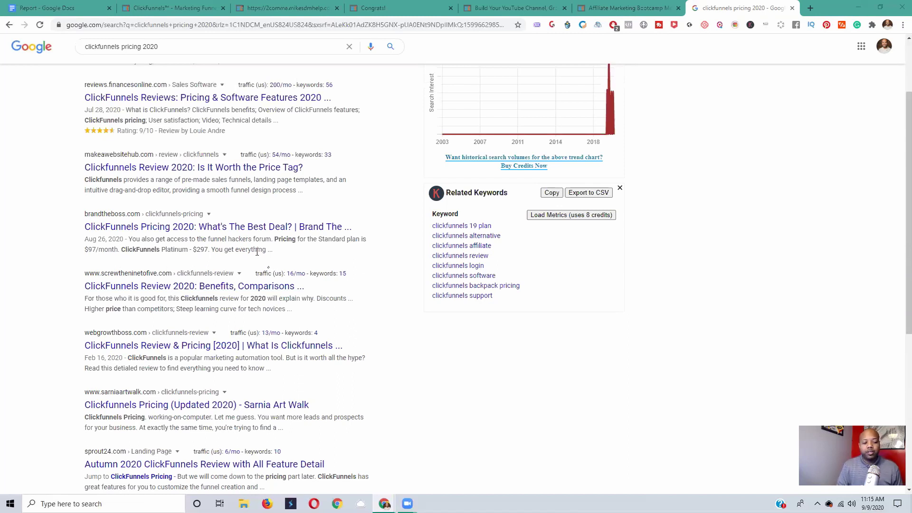
scroll(173, 228, "up", 1)
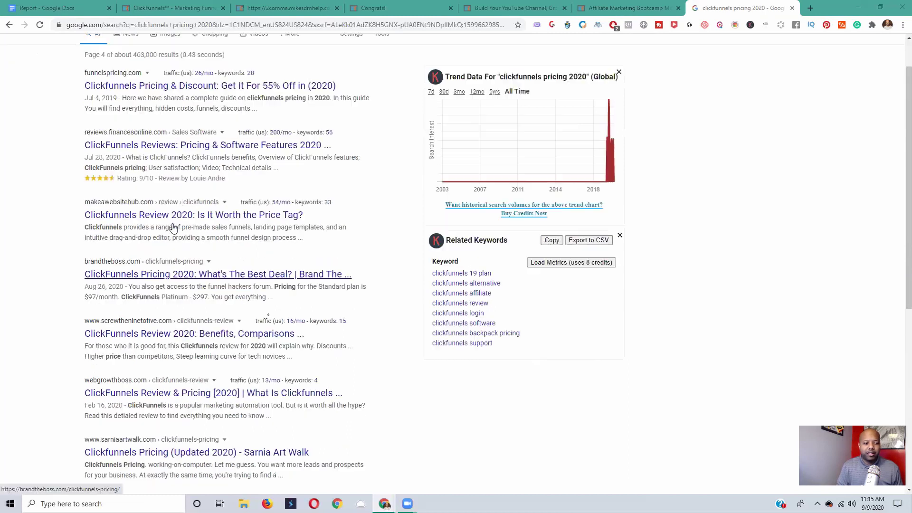
scroll(173, 228, "up", 1)
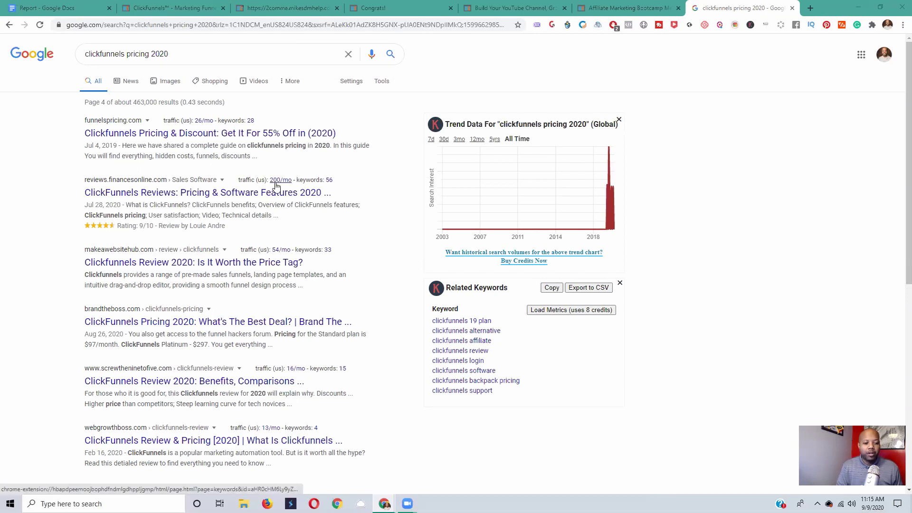
scroll(302, 197, "down", 1)
scroll(317, 211, "down", 6)
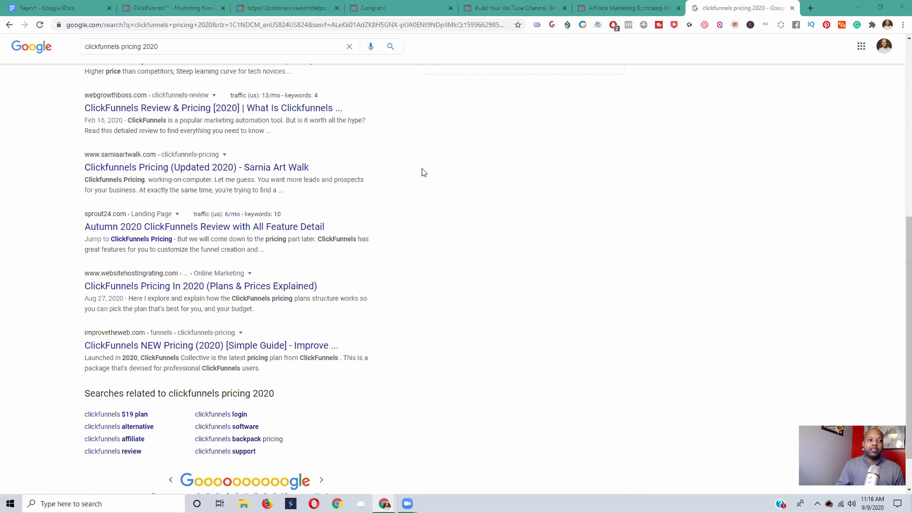
left_click(48, 10)
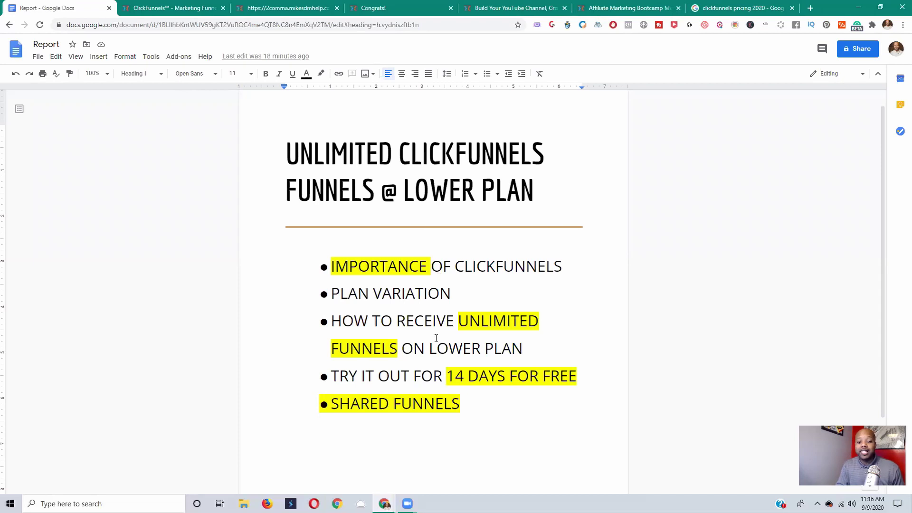
left_click(183, 9)
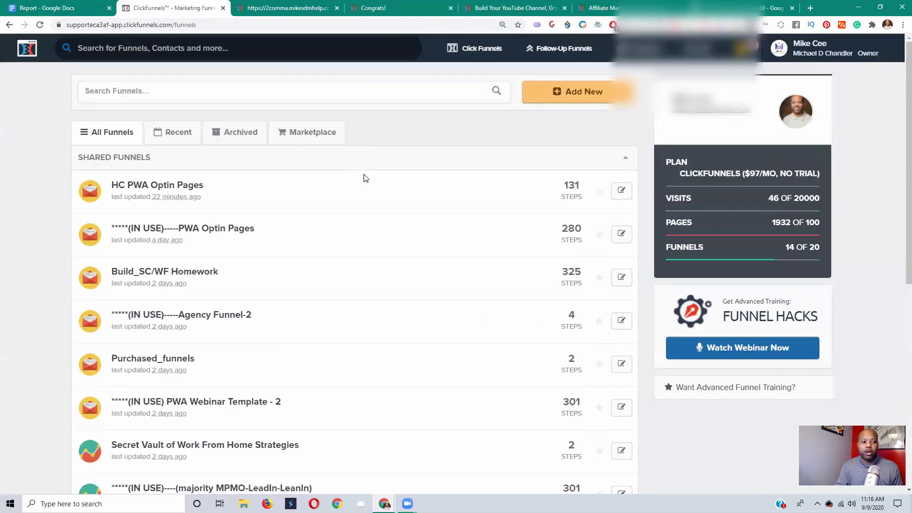
scroll(363, 177, "up", 2)
scroll(473, 240, "down", 1)
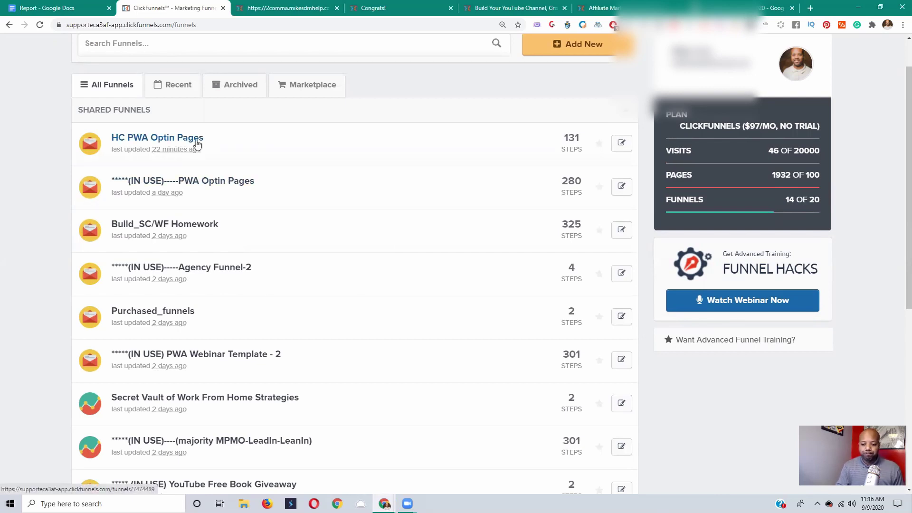
left_click(300, 9)
- Compare the 2comma free book optin page with the Congrats! thank-you page
scroll(498, 228, "down", 3)
scroll(499, 228, "up", 3)
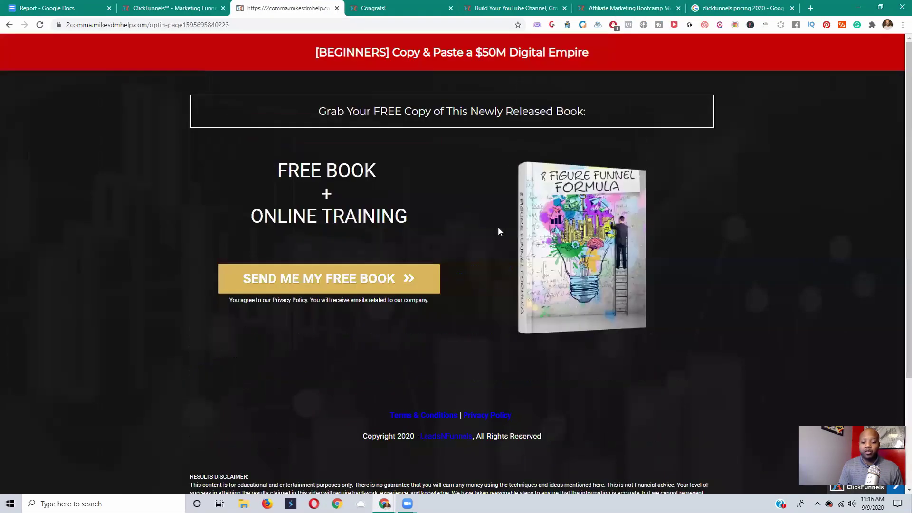
left_click(436, 9)
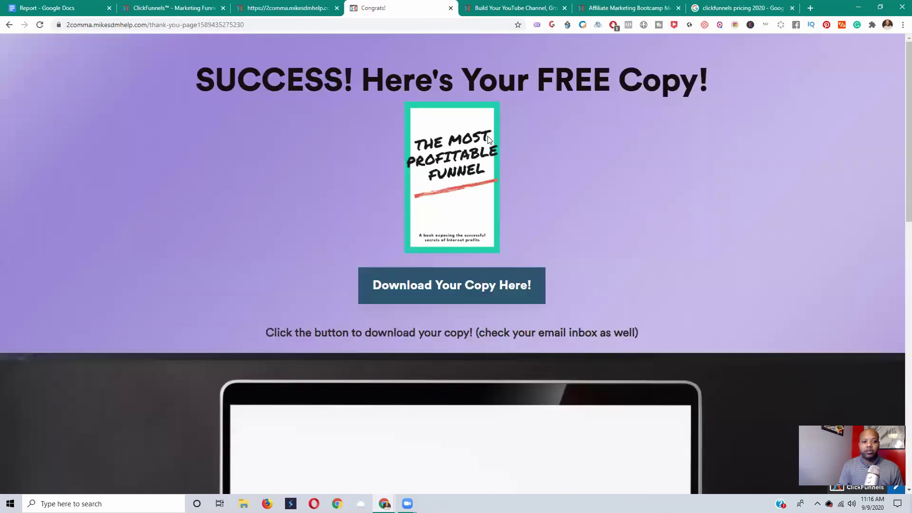
left_click(286, 9)
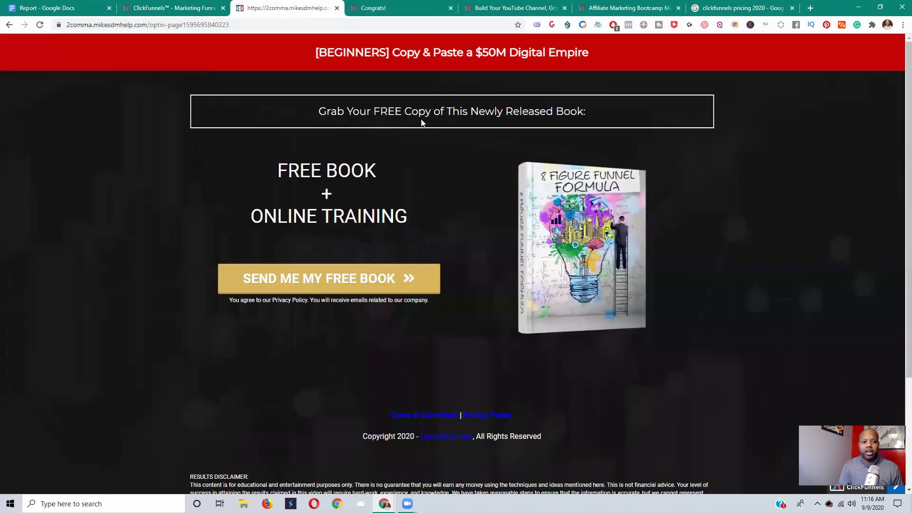
left_click(401, 10)
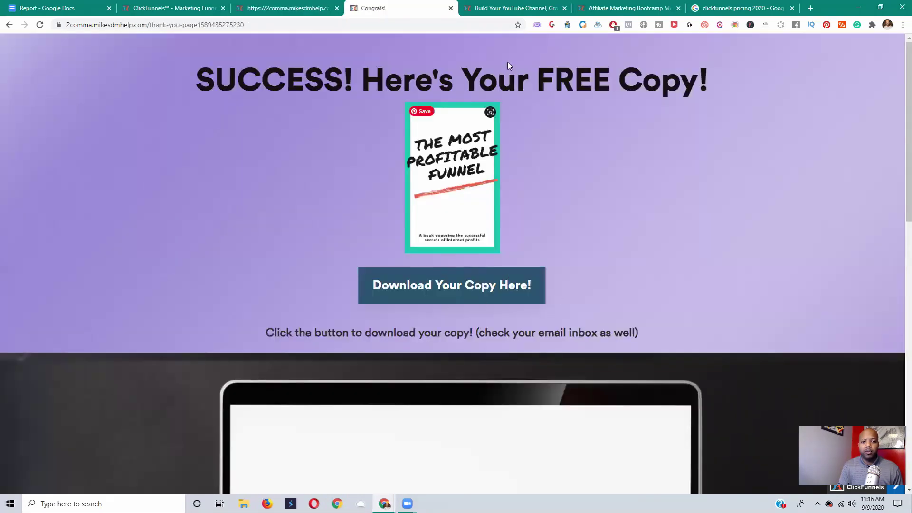
- Scroll through the $9.97 'Generate Revenue Using YouTube' sales page and its three bonuses
left_click(515, 8)
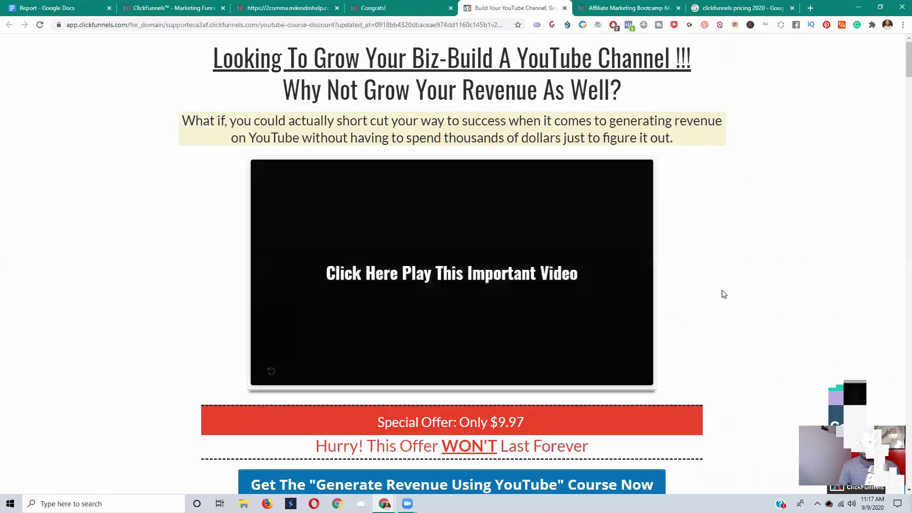
scroll(724, 295, "down", 15)
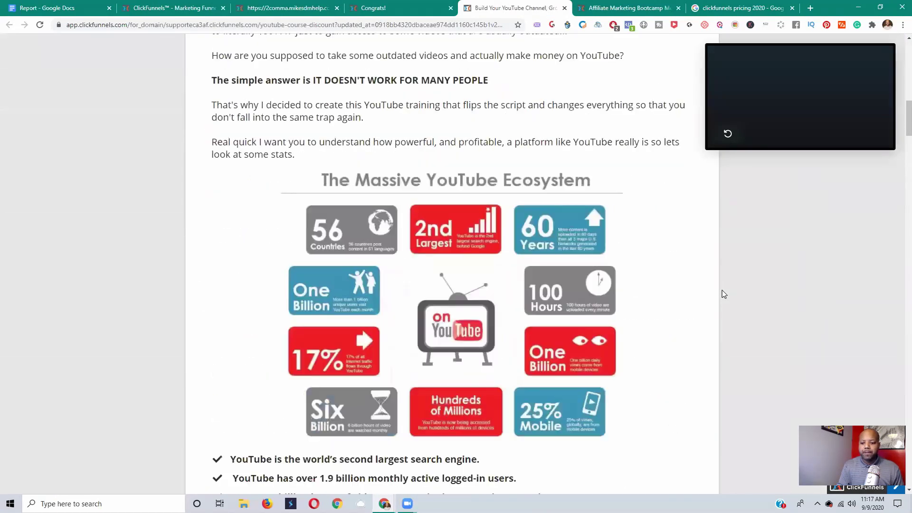
scroll(656, 295, "down", 15)
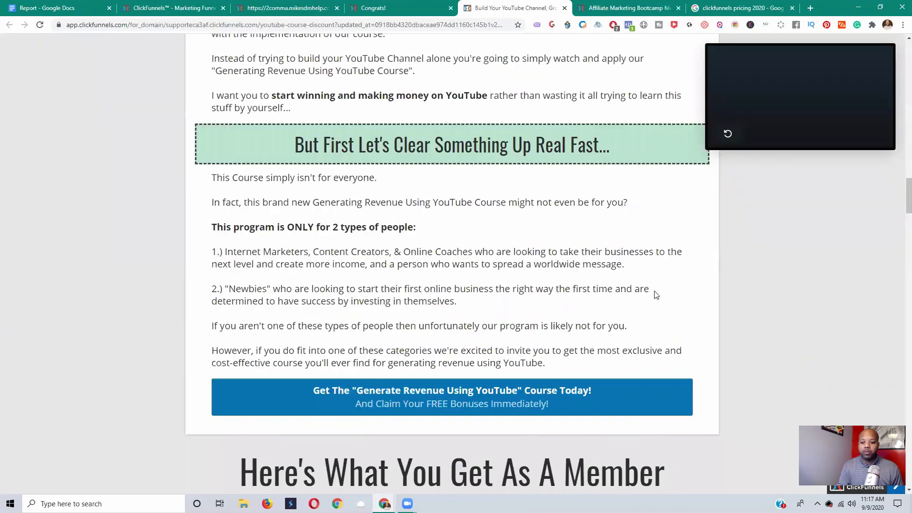
scroll(656, 294, "down", 10)
scroll(590, 295, "down", 15)
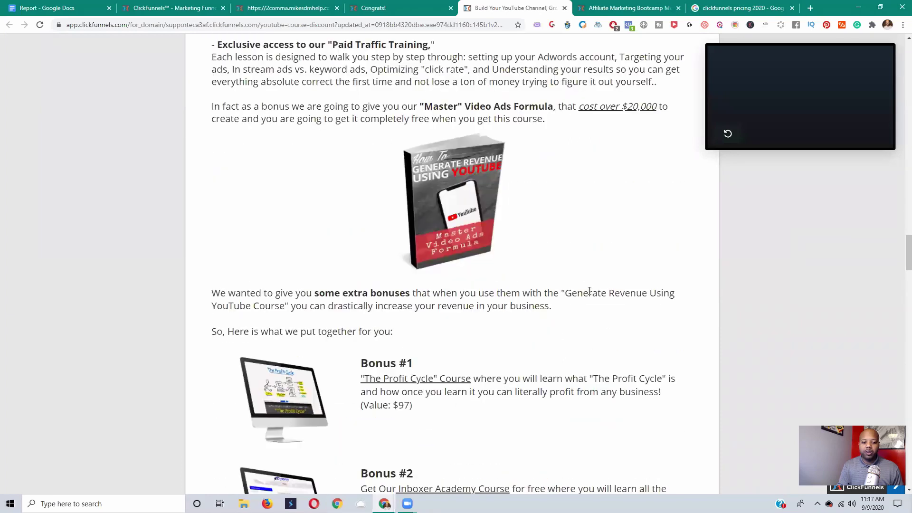
scroll(589, 290, "down", 15)
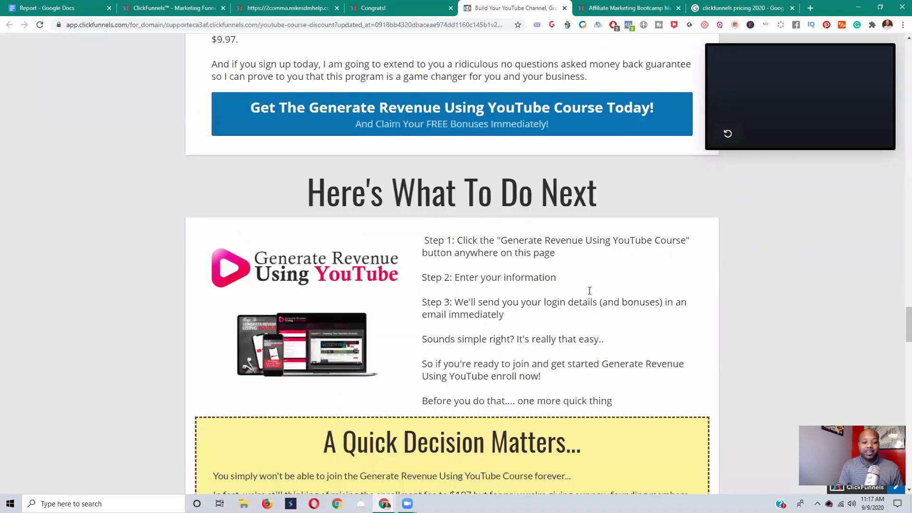
scroll(559, 311, "down", 15)
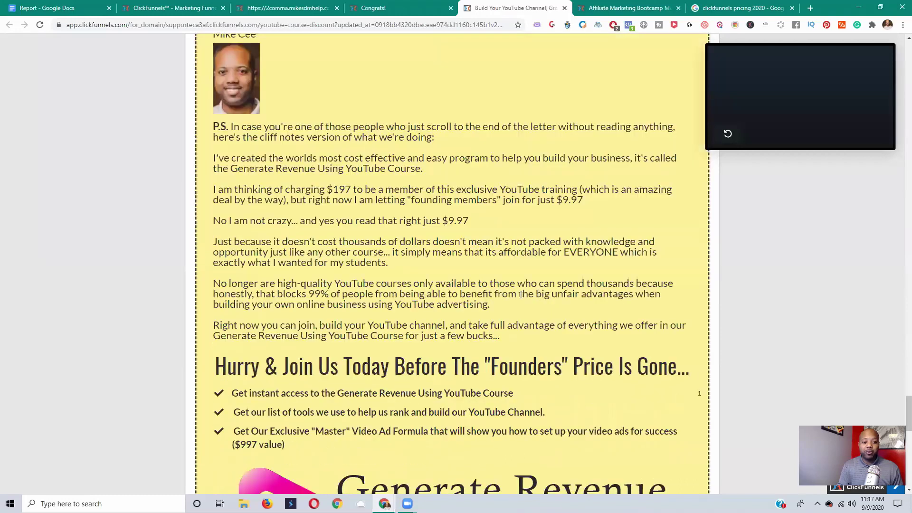
scroll(515, 293, "down", 5)
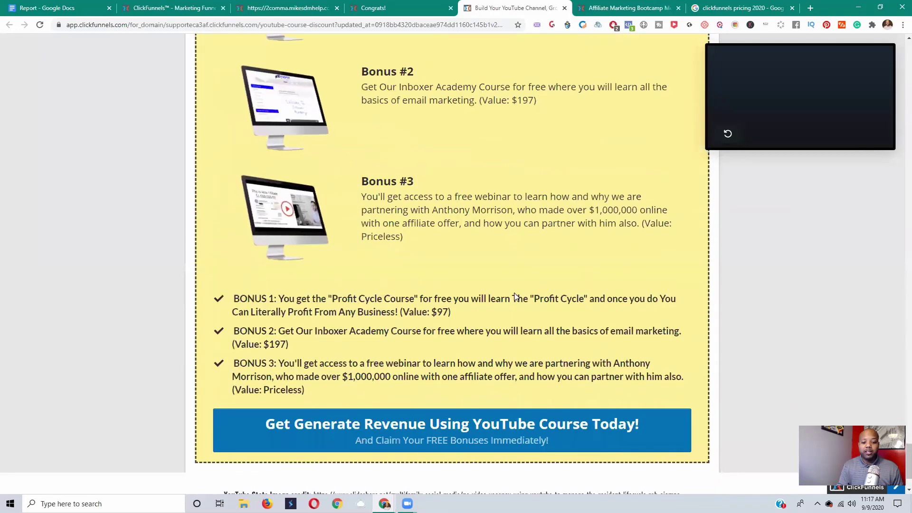
scroll(516, 291, "up", 10)
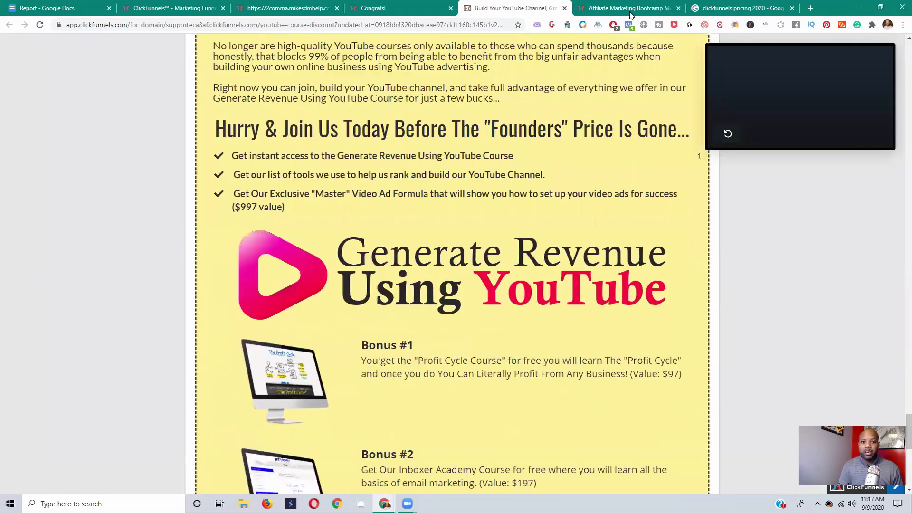
- Browse the Affiliate Marketing Bootcamp lesson list, then go back to the ClickFunnels funnels list
left_click(631, 13)
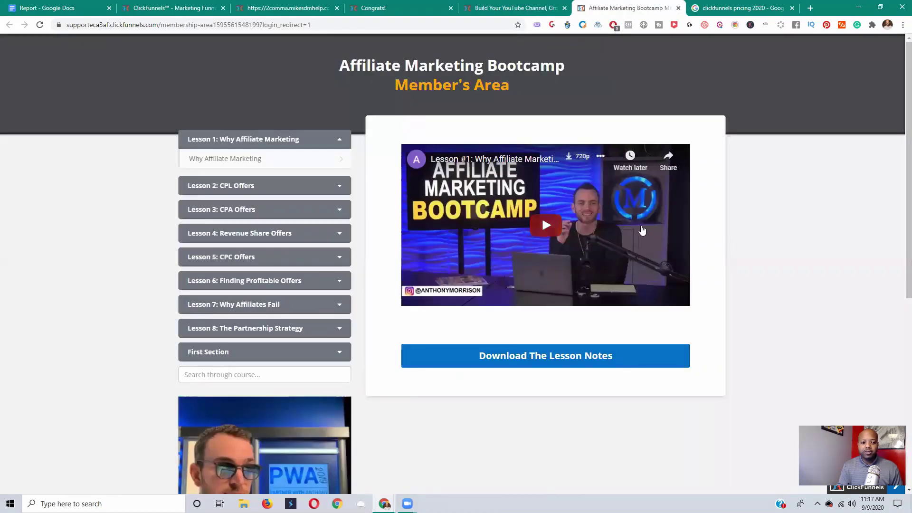
scroll(448, 319, "down", 4)
scroll(456, 313, "up", 4)
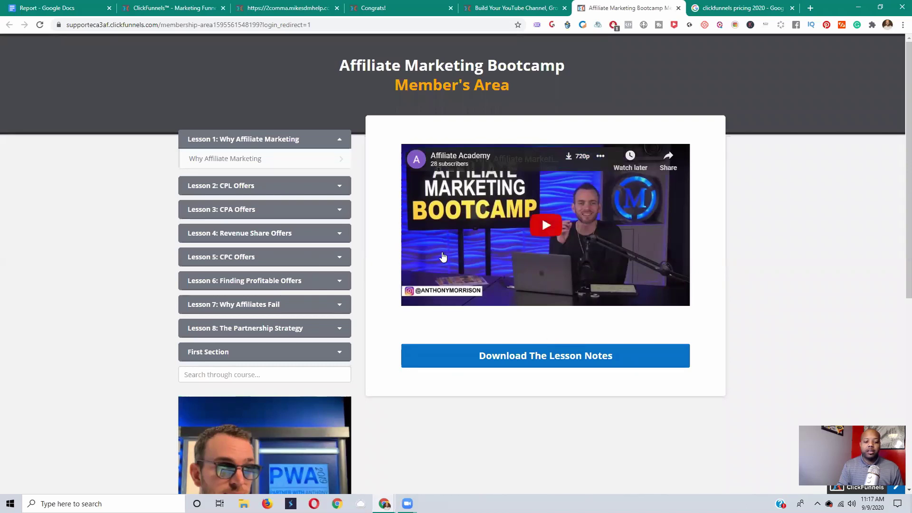
scroll(470, 373, "down", 3)
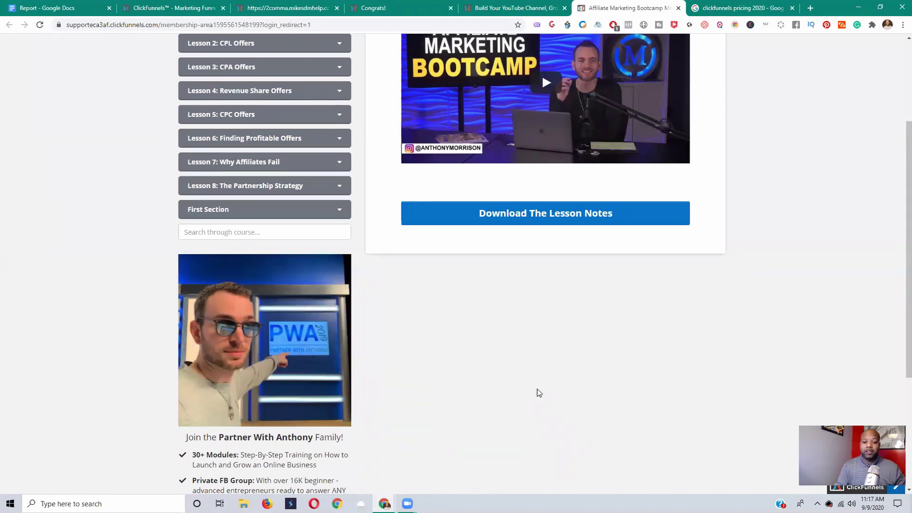
scroll(539, 393, "up", 4)
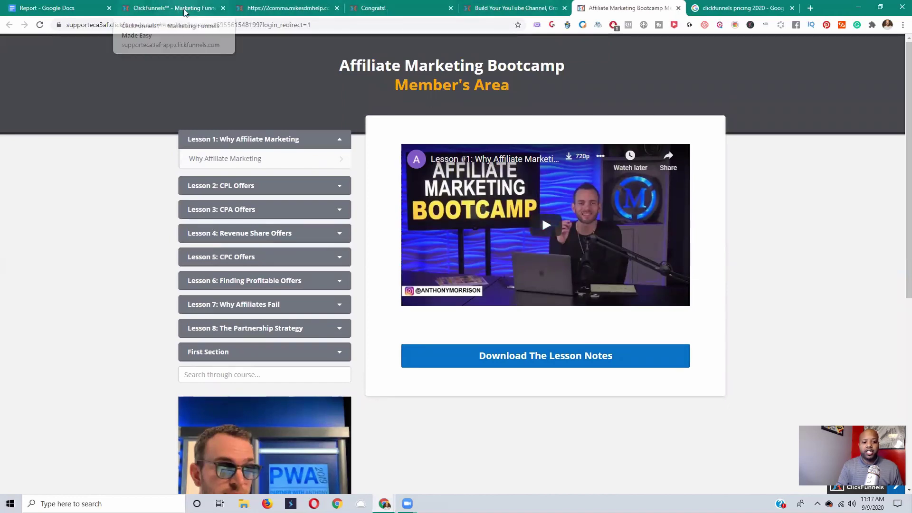
left_click(181, 8)
- Open HC PWA Optin Pages, scan its step list, and view the Optin Page 5 overview
left_click(195, 142)
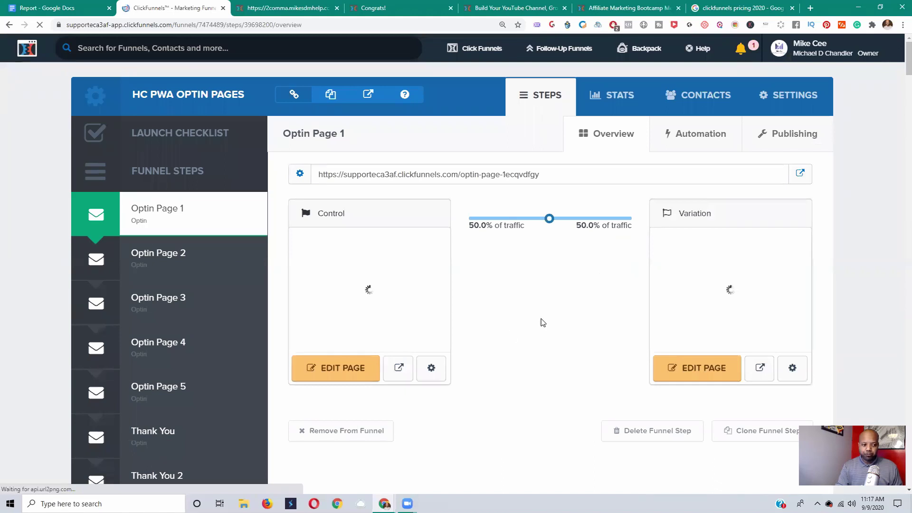
scroll(542, 319, "down", 1)
scroll(543, 322, "down", 1)
scroll(530, 252, "up", 2)
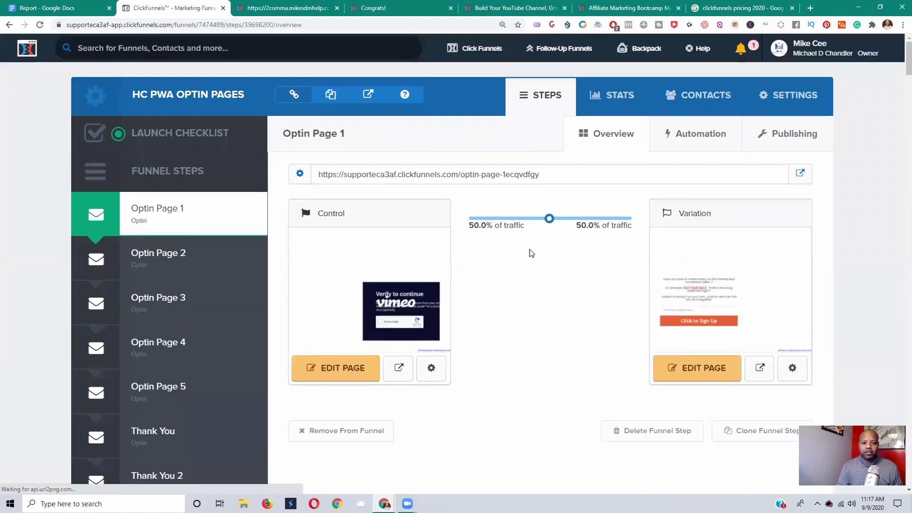
scroll(533, 263, "down", 3)
left_click_drag(902, 79, 901, 470)
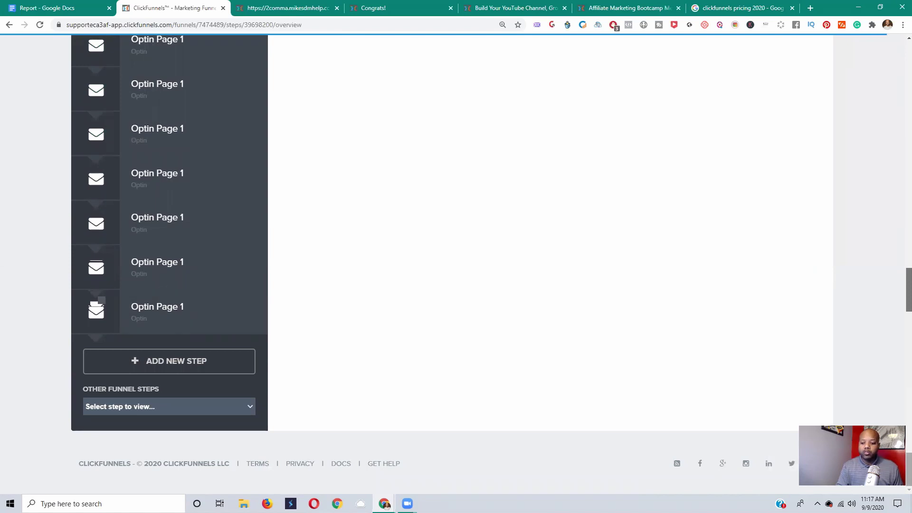
left_click_drag(900, 471, 900, 71)
left_click(161, 182)
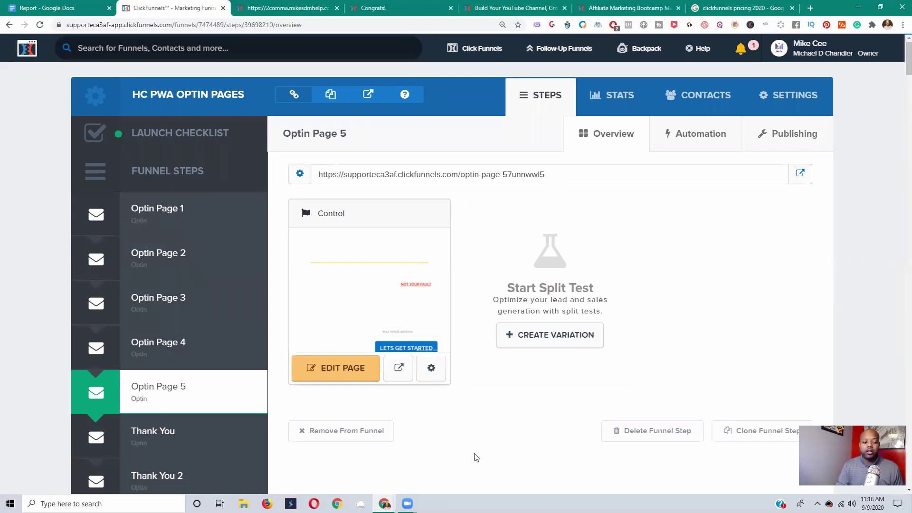
scroll(474, 457, "down", 1)
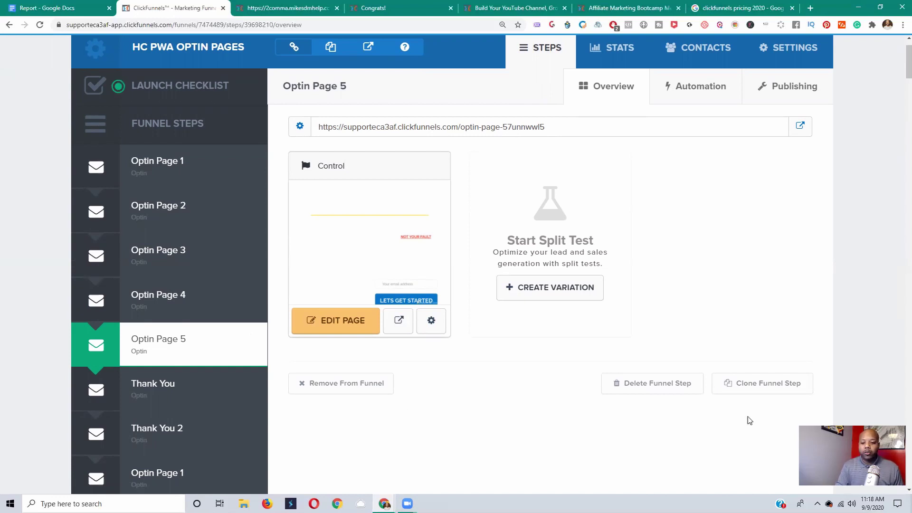
- Clone the Optin Page 5 step and wait for the 'cloned successfully' confirmation
left_click(759, 388)
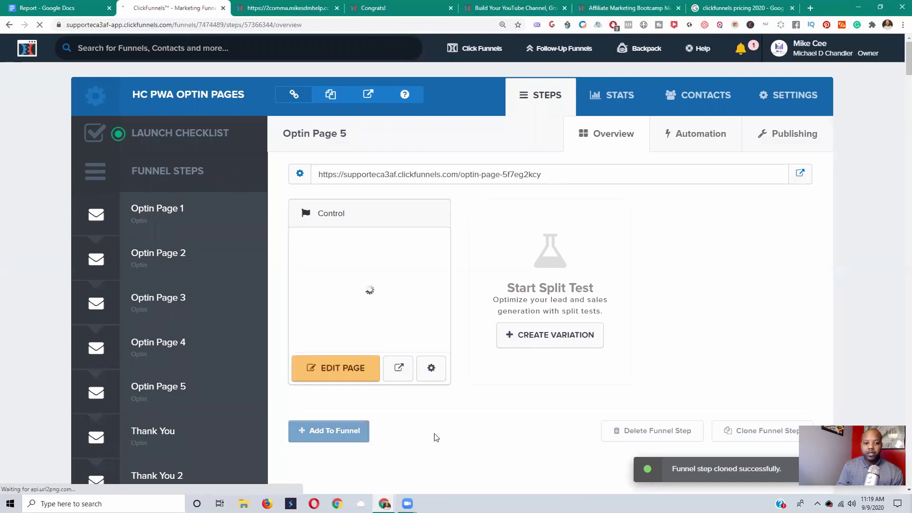
scroll(435, 428, "down", 1)
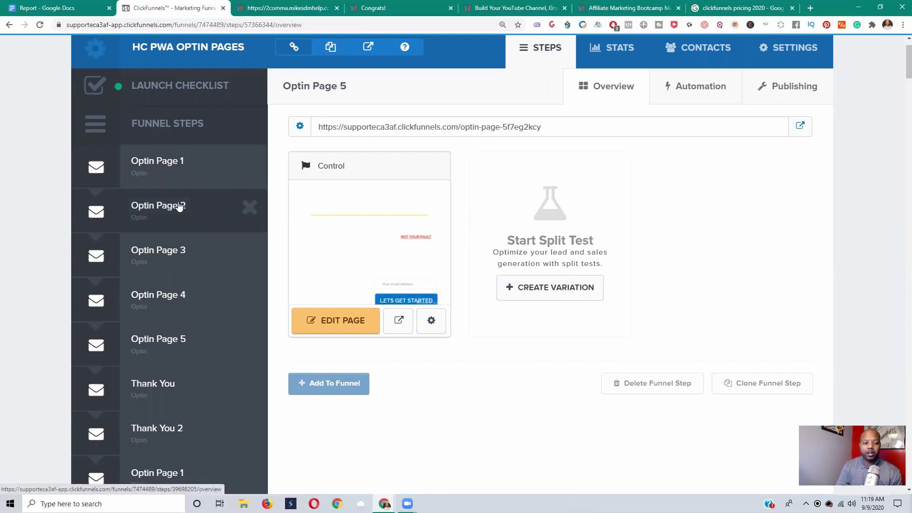
scroll(185, 276, "down", 1)
scroll(185, 277, "down", 8)
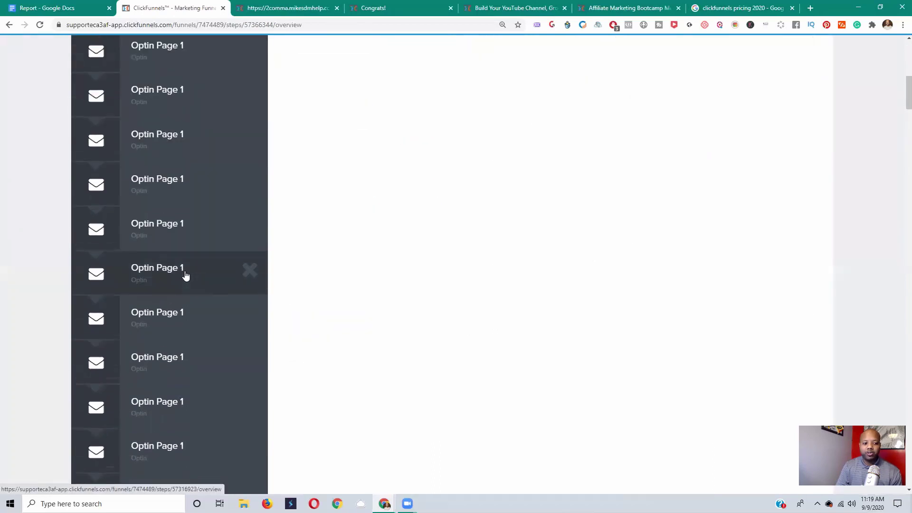
scroll(185, 276, "up", 5)
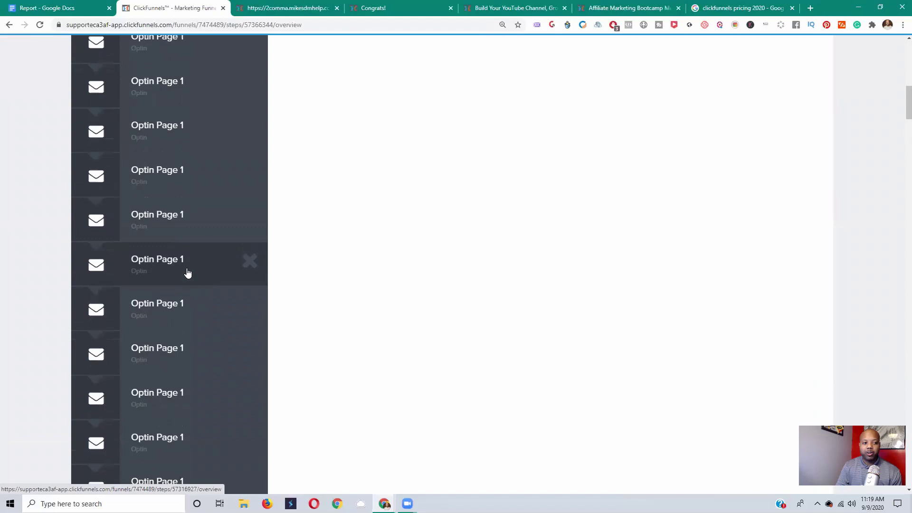
scroll(188, 273, "up", 4)
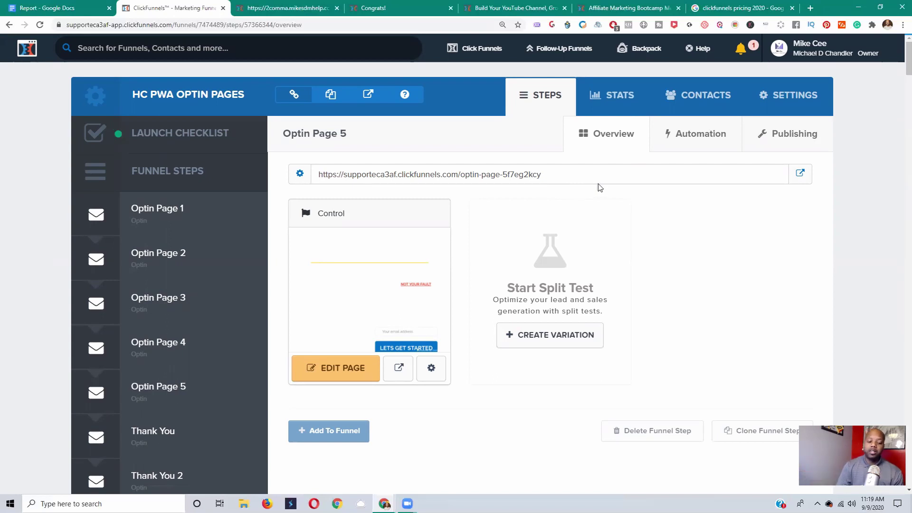
scroll(700, 468, "down", 1)
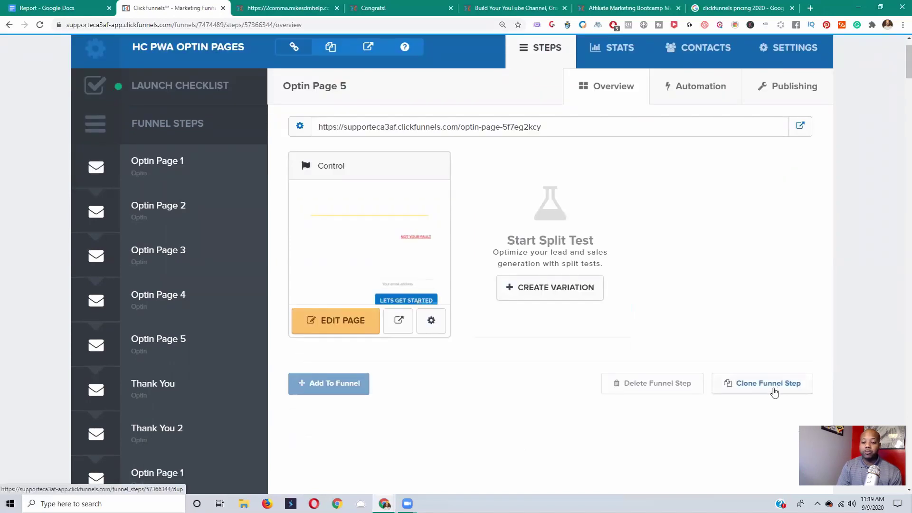
- Add the cloned Optin Page 5 step to the end of the funnel
left_click(344, 389)
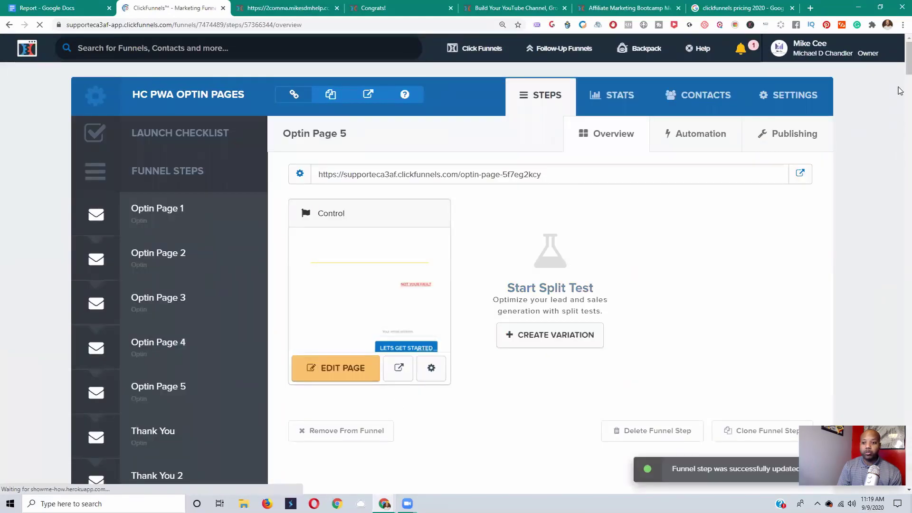
scroll(754, 433, "down", 2)
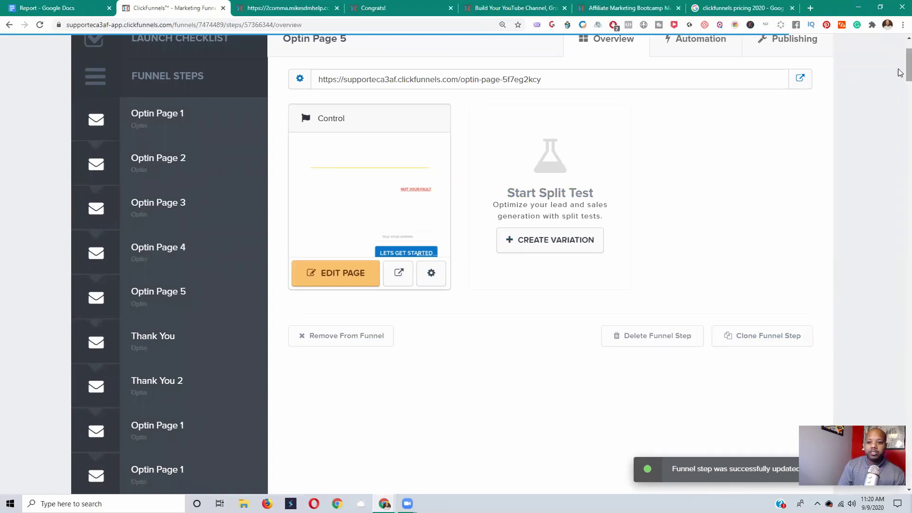
scroll(899, 81, "down", 3)
- Open the unassigned Optin Page 1 step from the Other Funnel Steps list
scroll(882, 369, "down", 10)
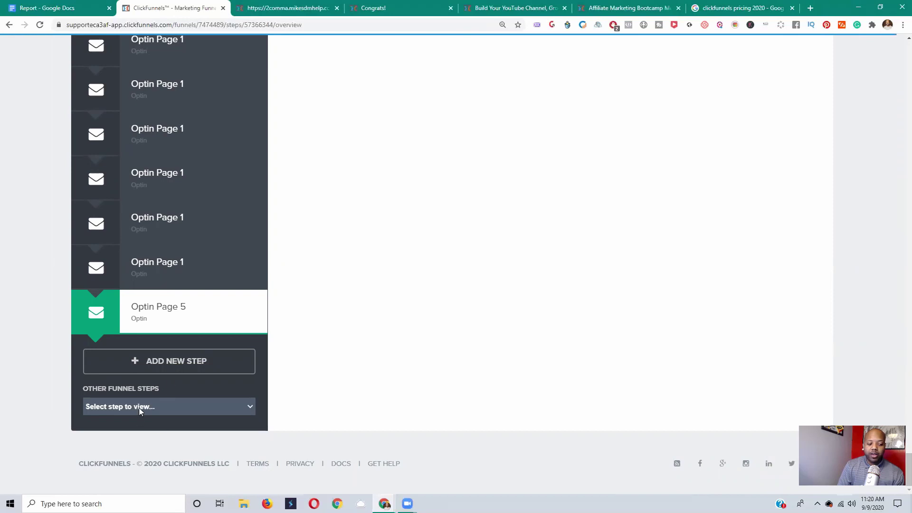
left_click(238, 409)
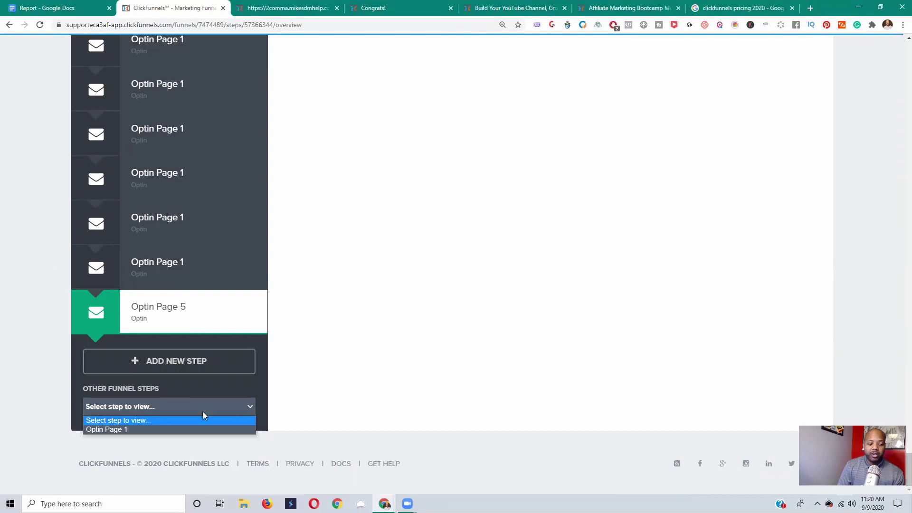
left_click(177, 430)
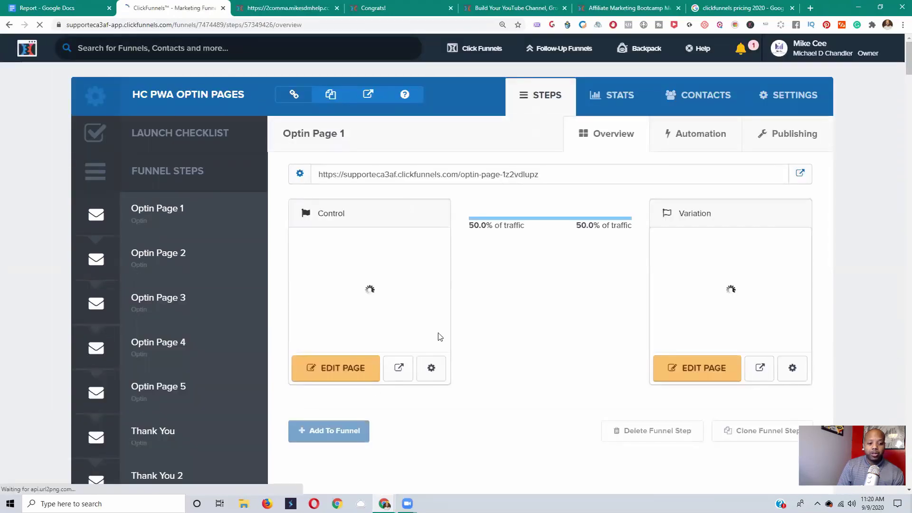
- Add the 50/50 split-tested Optin Page 1 step and confirm it sits at the sidebar's bottom
scroll(524, 351, "down", 1)
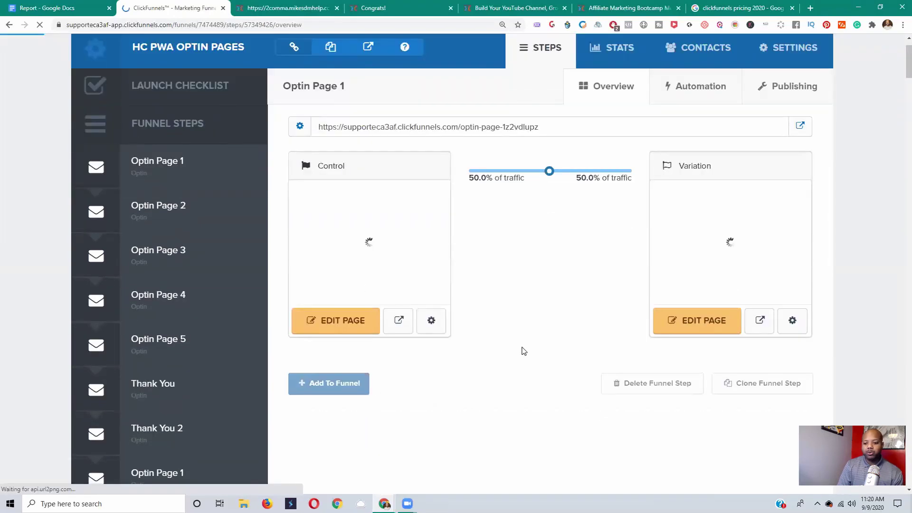
mouse_move(387, 261)
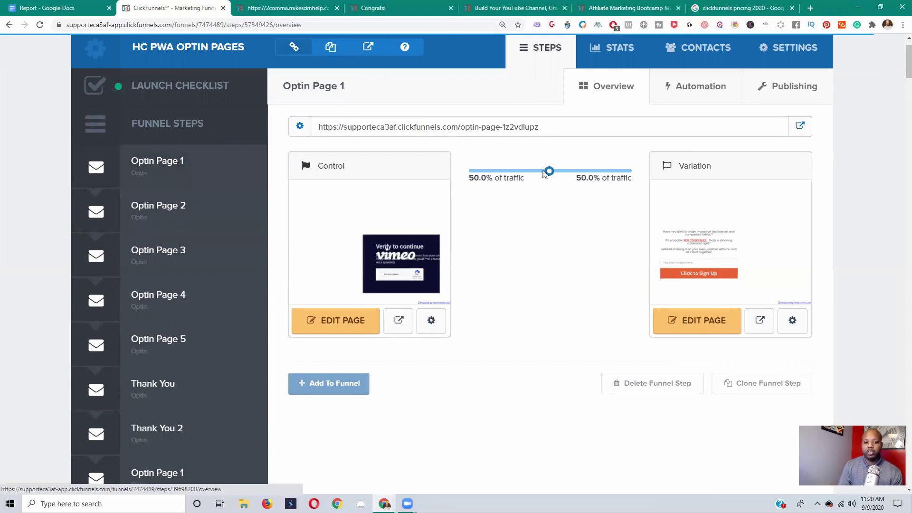
mouse_move(698, 243)
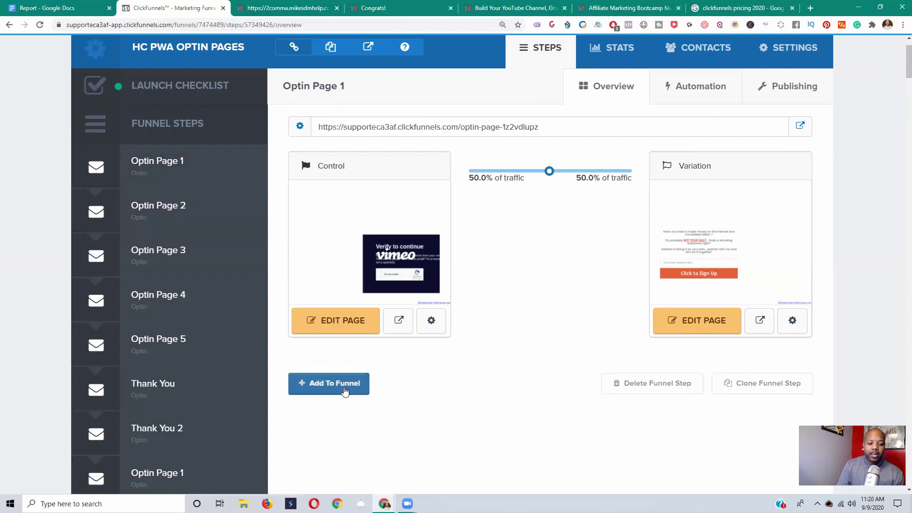
left_click(344, 390)
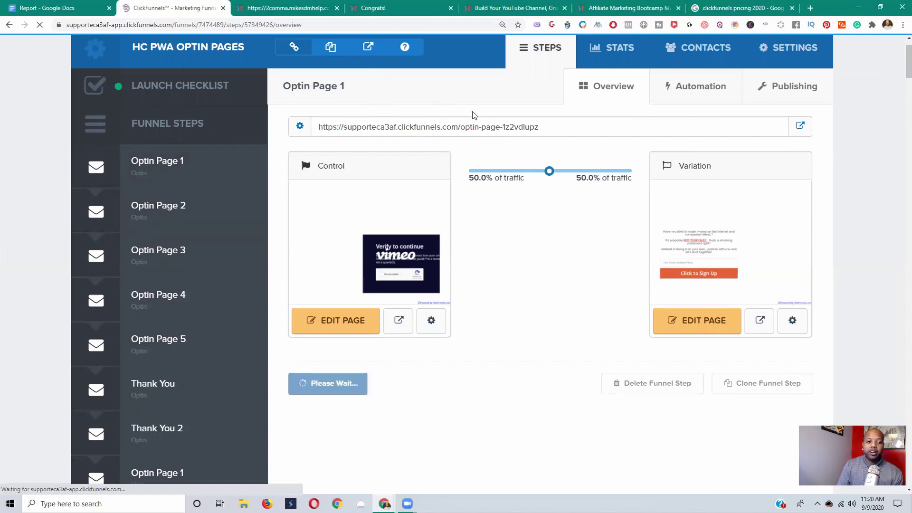
scroll(541, 398, "down", 10)
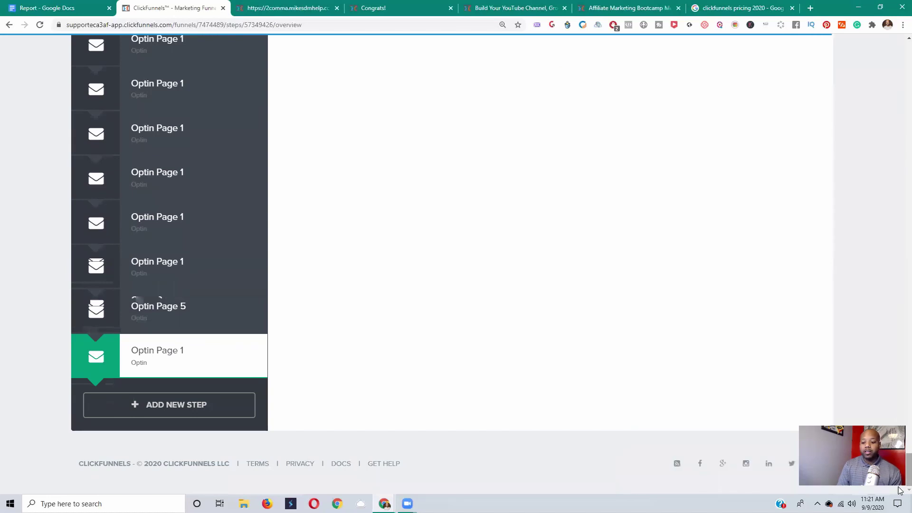
scroll(901, 57, "up", 10)
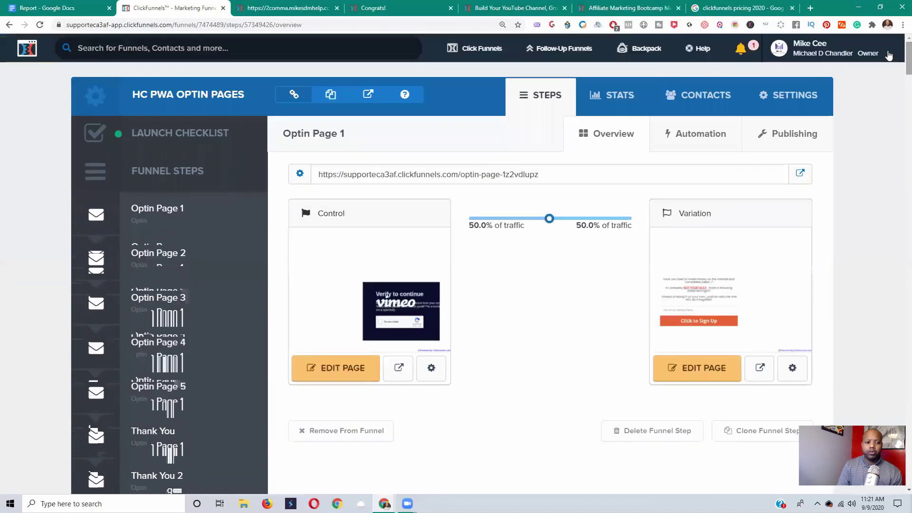
mouse_move(478, 53)
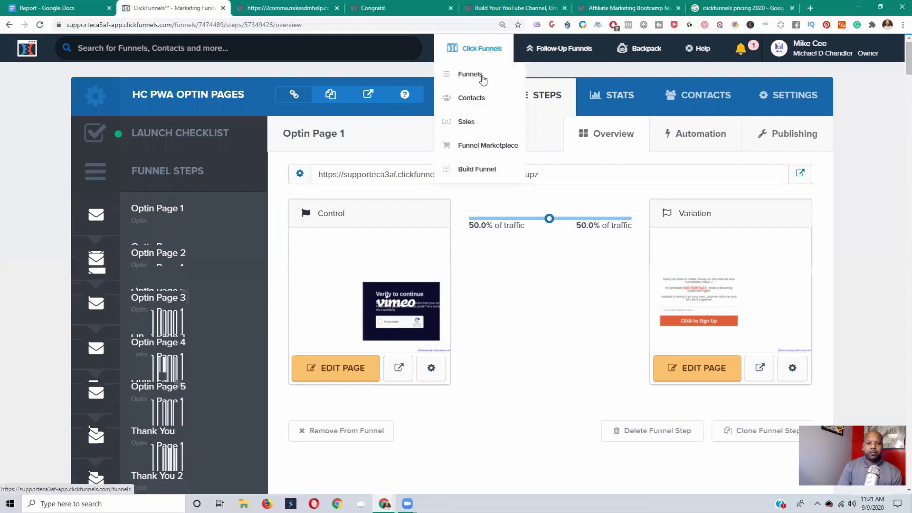
- Check HC PWA Optin Pages shows 133 steps in the funnels list, then reopen it
left_click(481, 76)
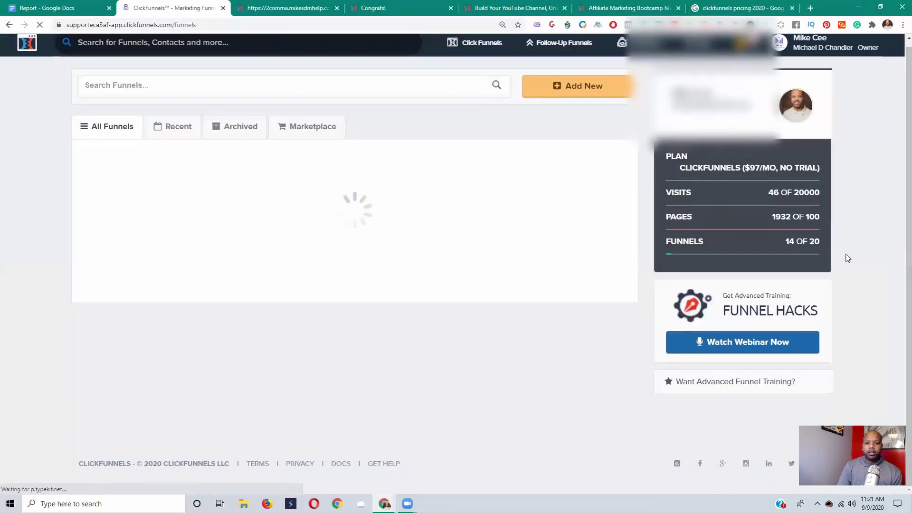
scroll(848, 258, "down", 4)
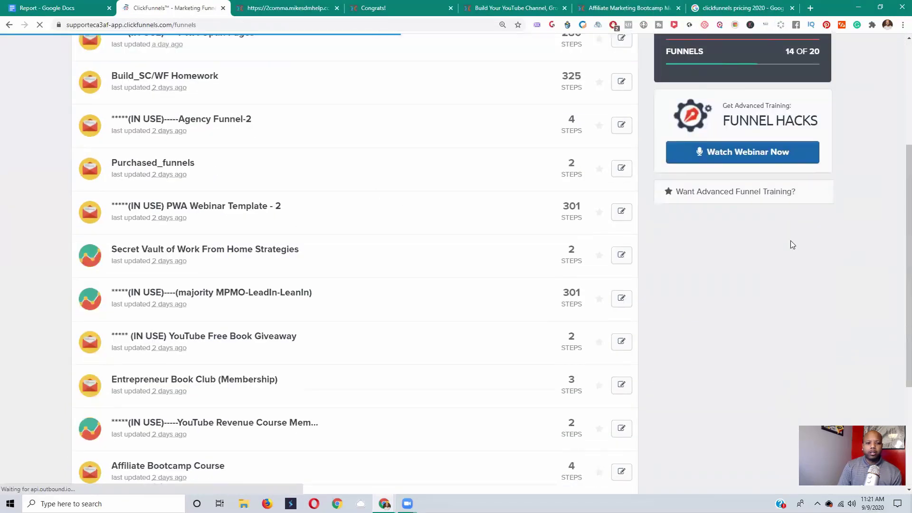
scroll(790, 241, "up", 1)
scroll(539, 129, "up", 1)
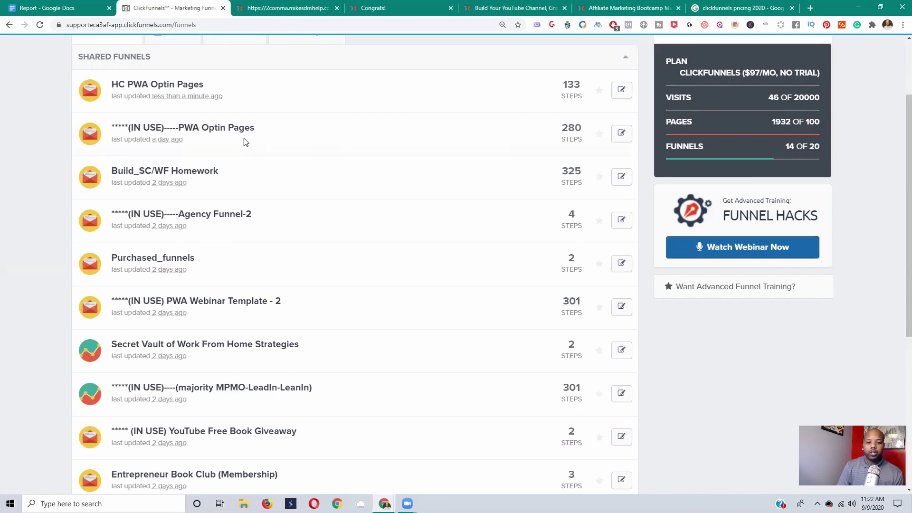
left_click(190, 85)
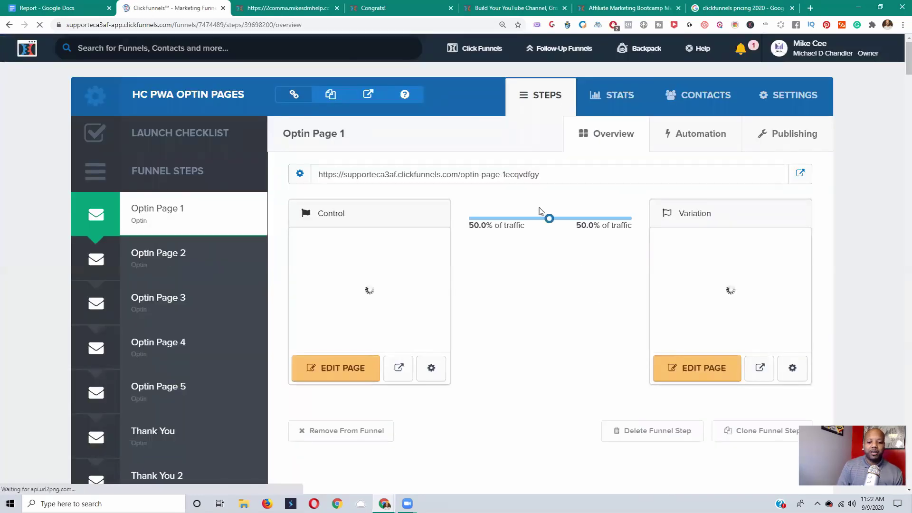
- Clone the first Optin Page 1 step and confirm the copy now ends the step list
scroll(539, 211, "down", 4)
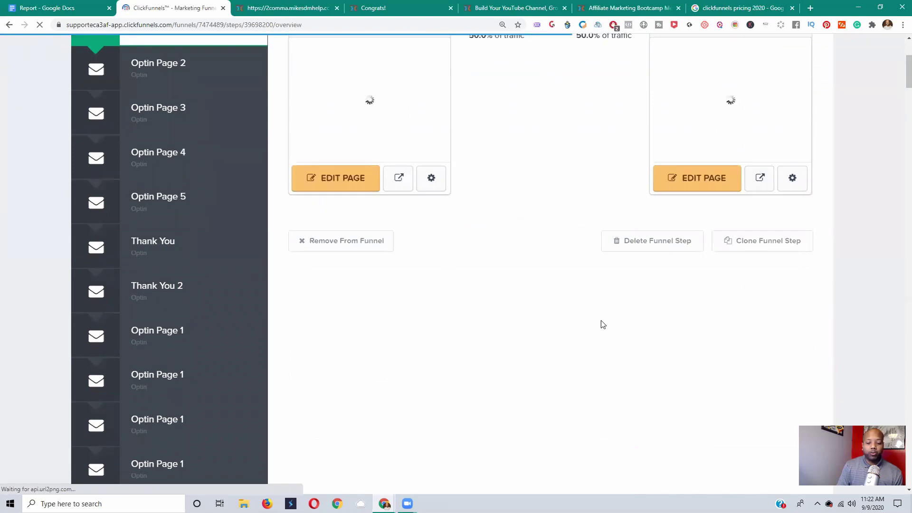
left_click(770, 249)
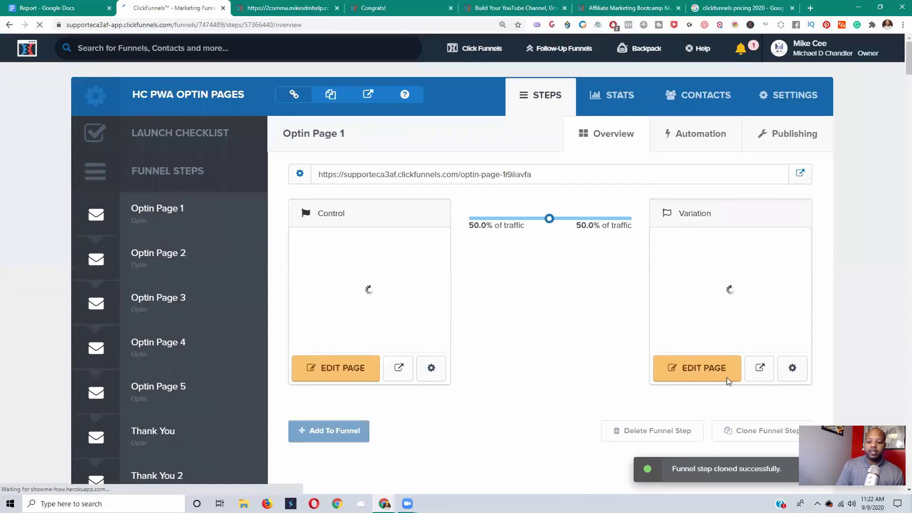
scroll(729, 378, "down", 2)
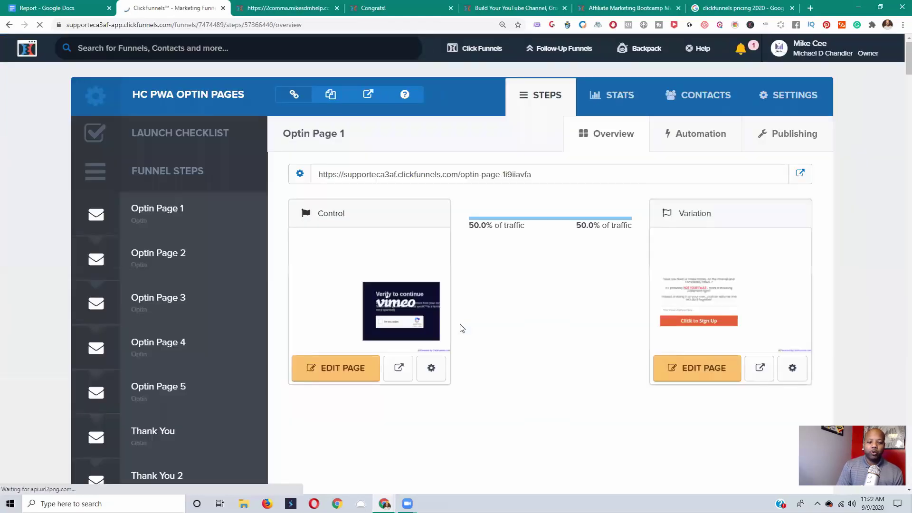
scroll(901, 112, "down", 4)
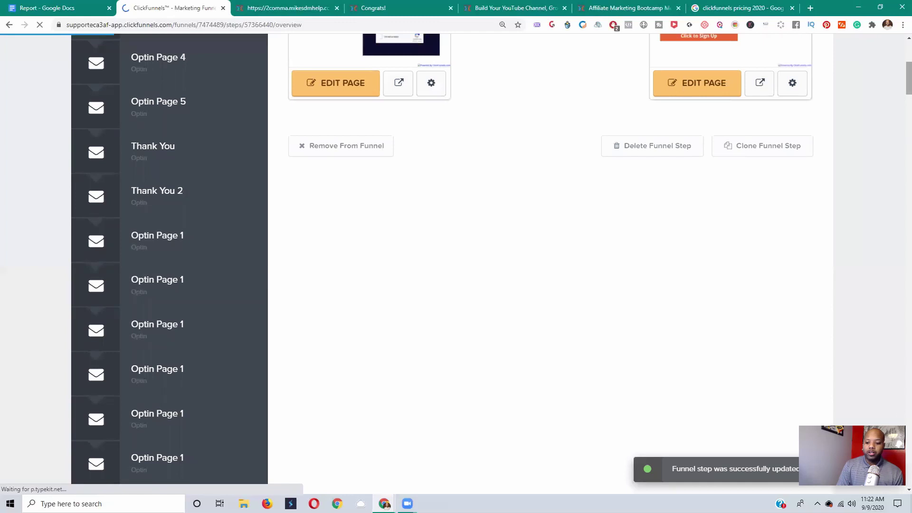
scroll(898, 482, "down", 8)
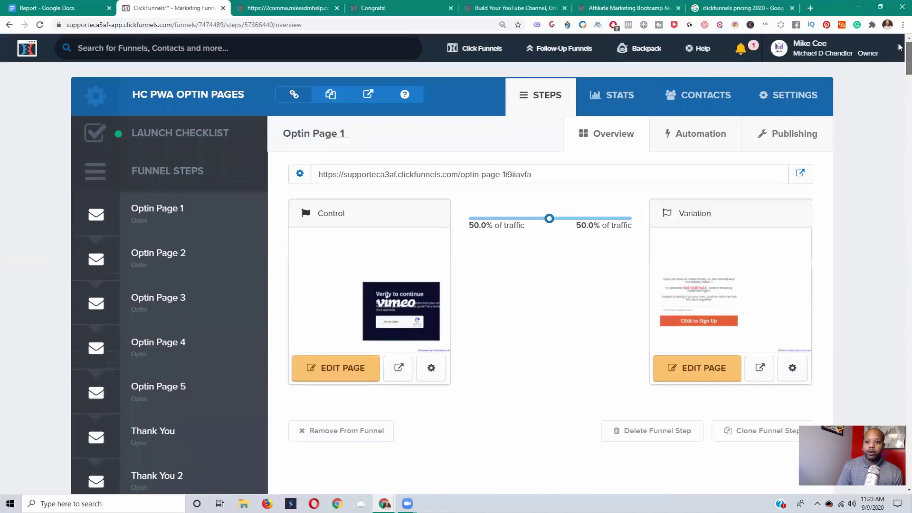
left_click(810, 47)
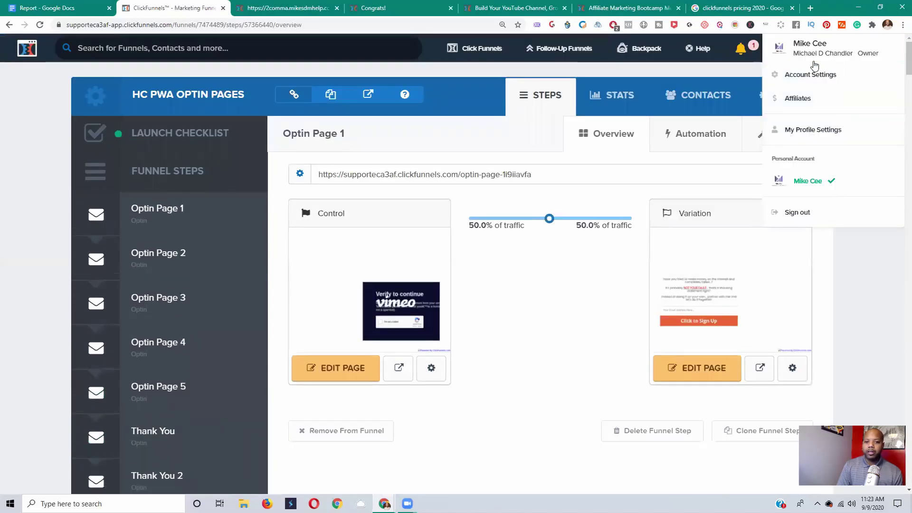
- Go back to All Funnels and verify HC PWA Optin Pages lists 134 steps
mouse_move(492, 53)
left_click(478, 76)
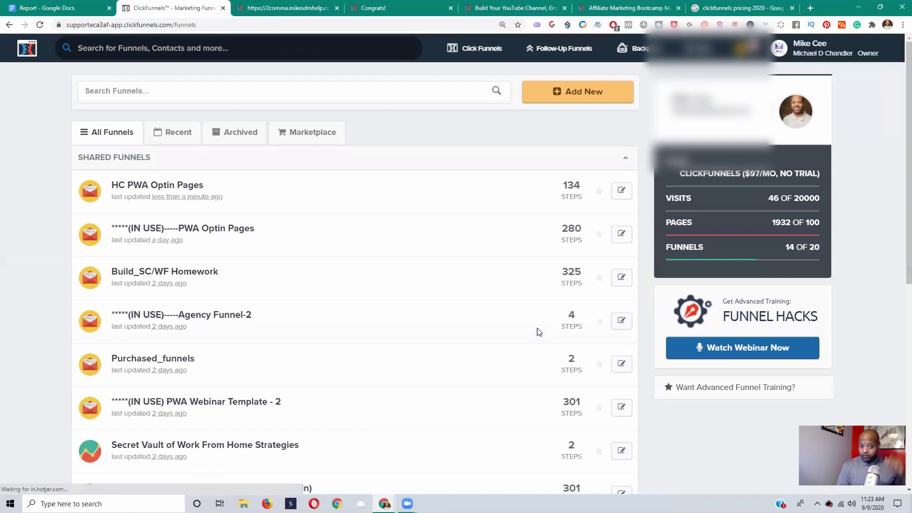
scroll(539, 332, "down", 1)
scroll(539, 331, "down", 1)
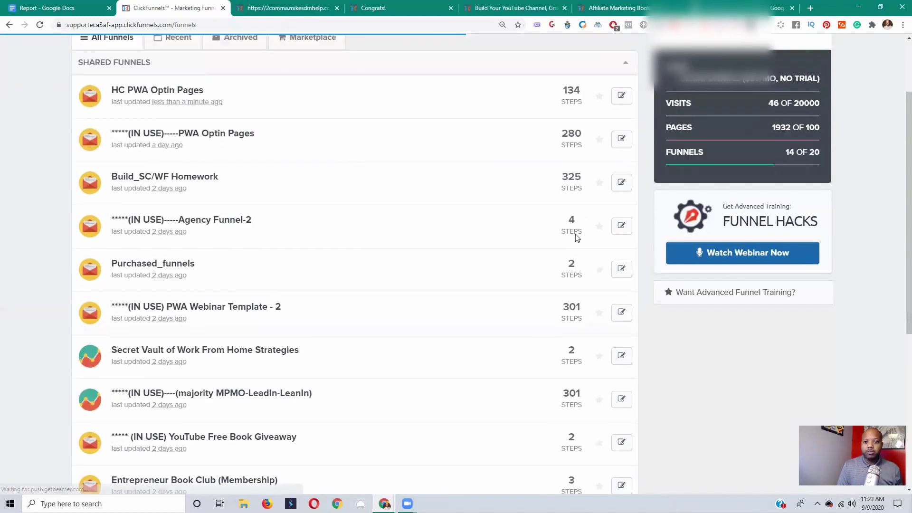